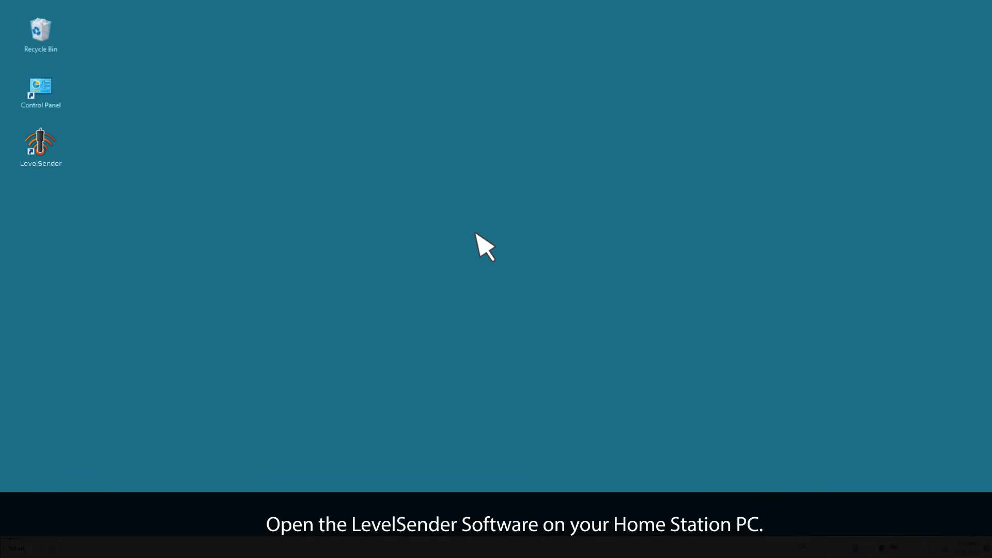
# - Launch LevelSender, show the Data Collection view and open received report 2
pyautogui.doubleClick(49, 155)
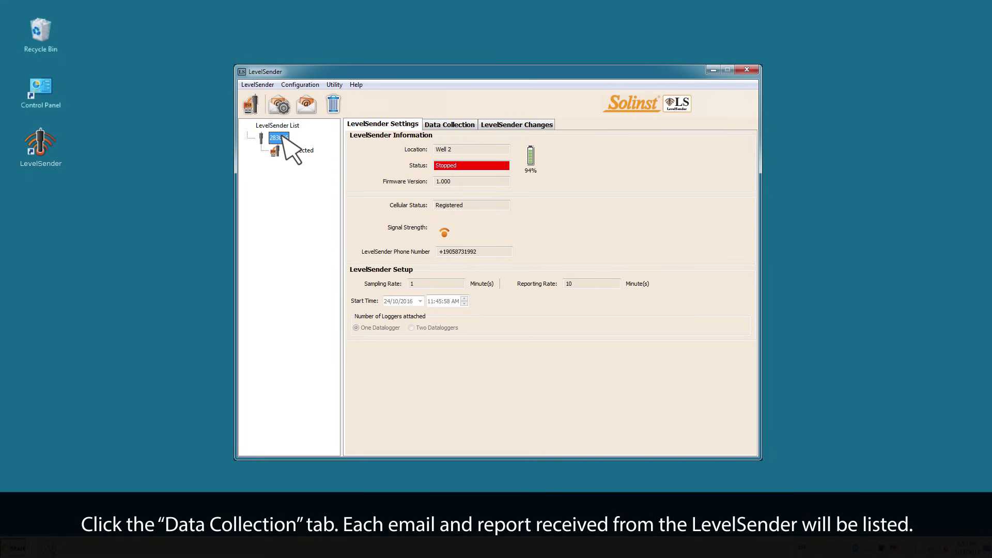
pyautogui.click(452, 126)
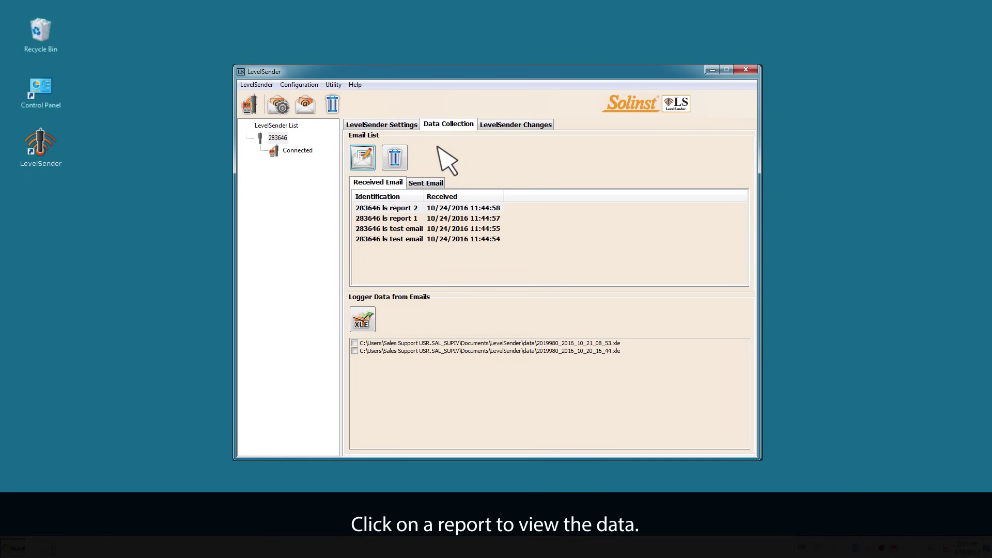
pyautogui.doubleClick(403, 207)
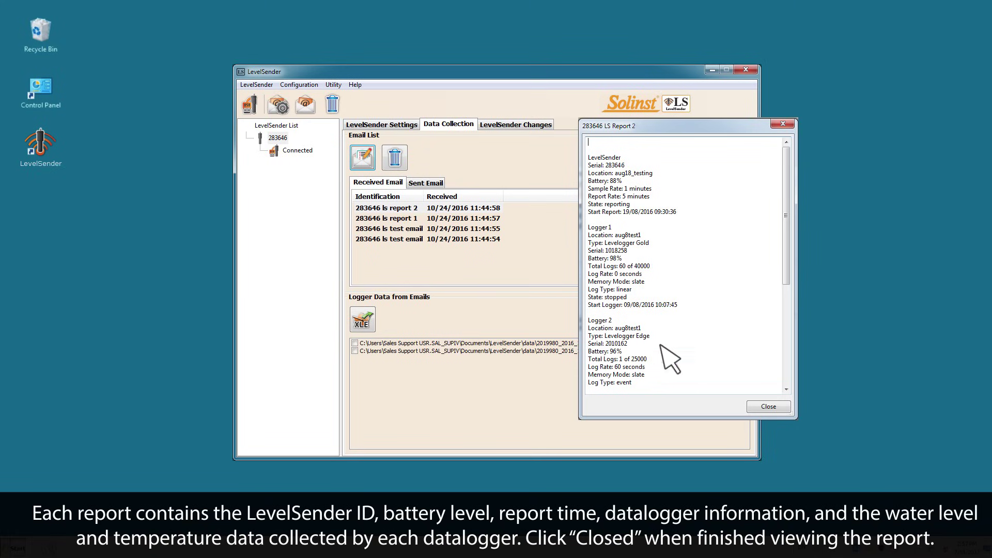
# - Close the report, mark both .xle logger files and run XLE Export Data on them
pyautogui.click(776, 405)
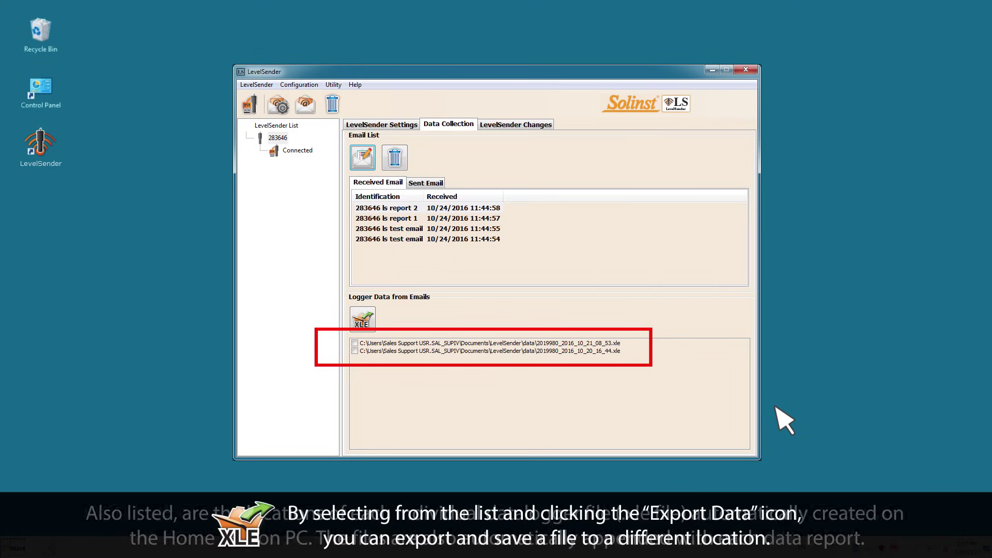
pyautogui.click(355, 343)
pyautogui.click(356, 351)
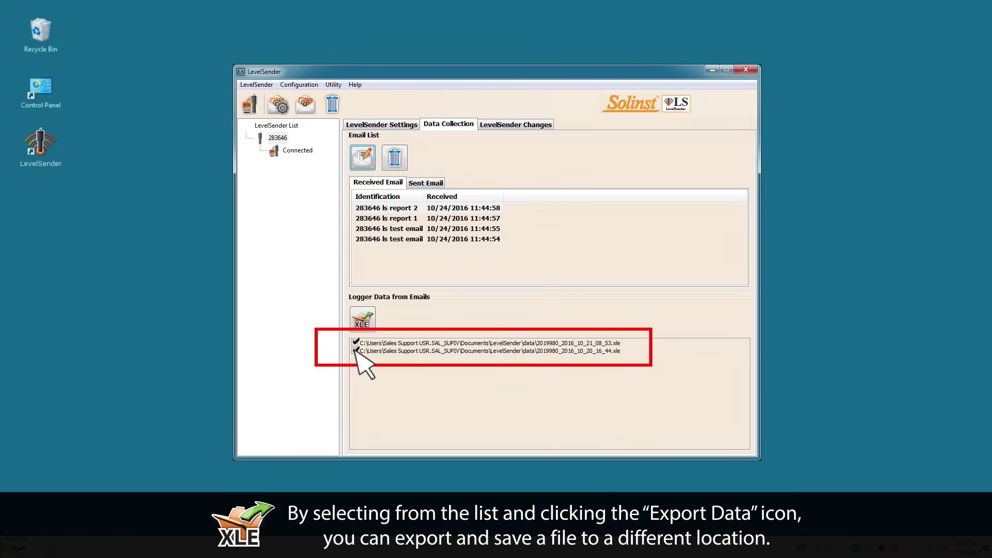
pyautogui.click(367, 314)
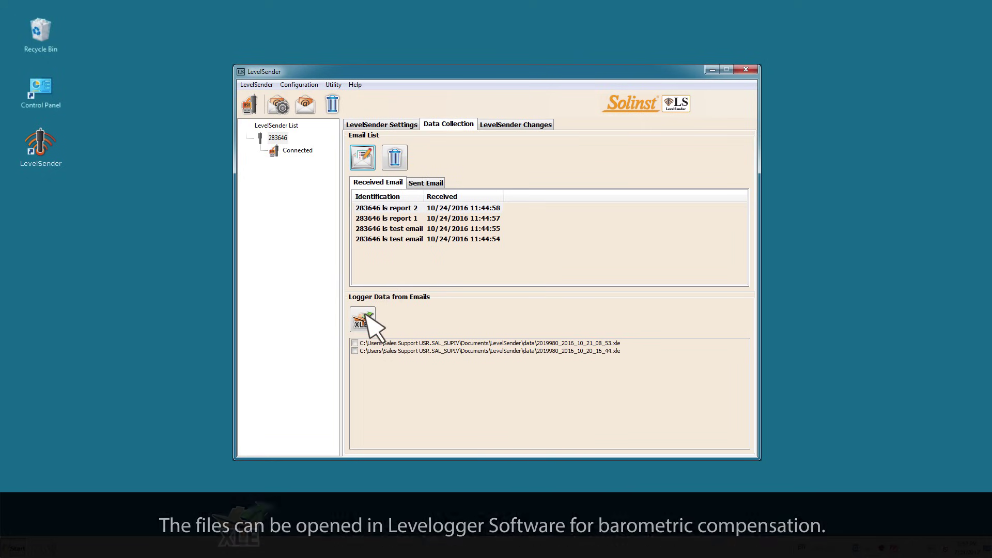